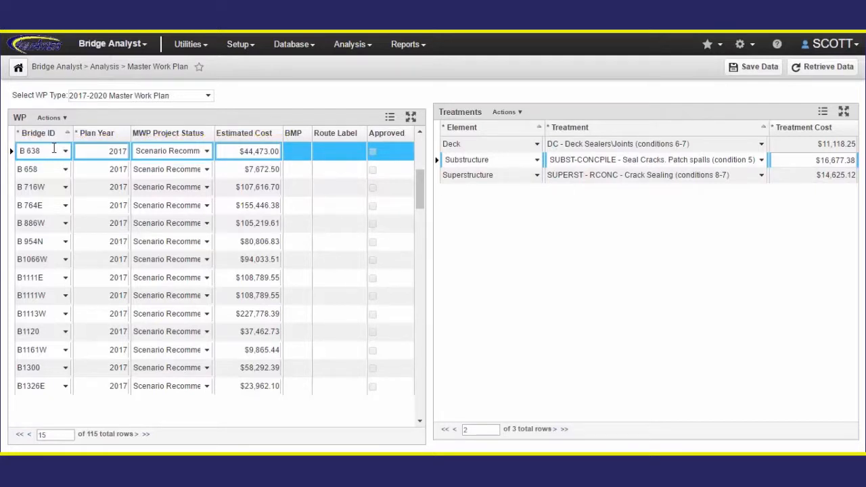
- Examine bridge B 638's planned treatments and their mapped activities in the BMS Treatment / MMS Activities Mapping setup
click(648, 160)
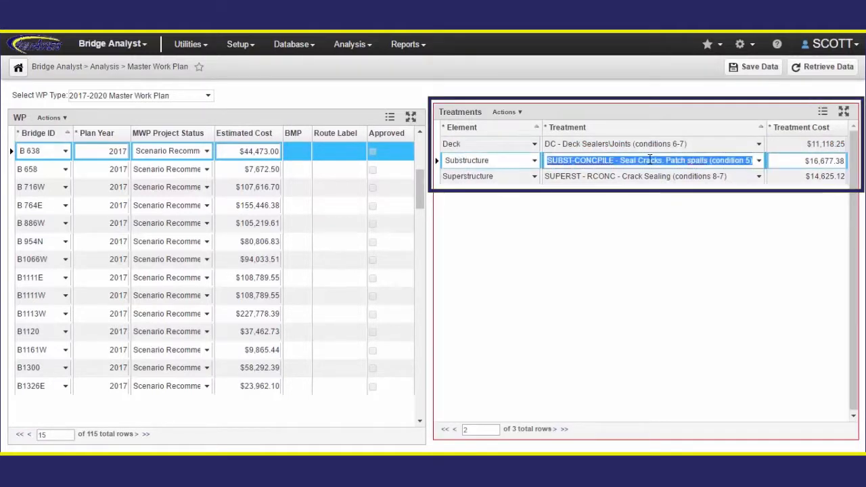
click(654, 176)
click(251, 48)
mouse_move(266, 84)
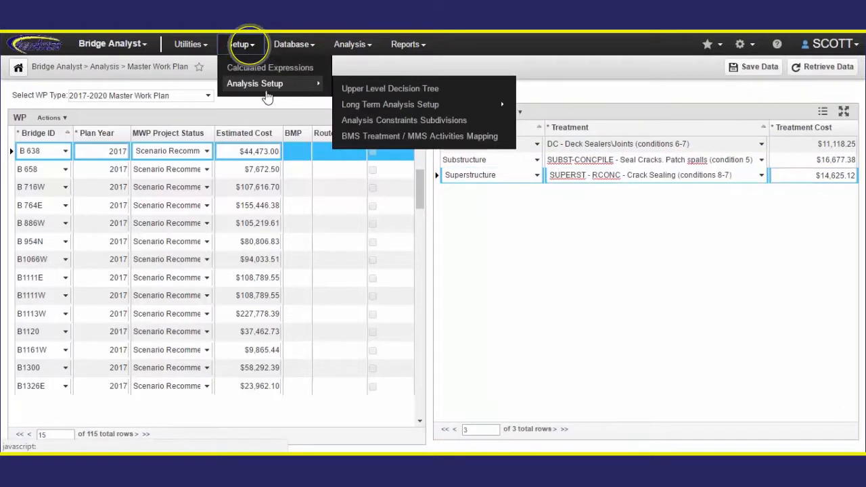
click(377, 137)
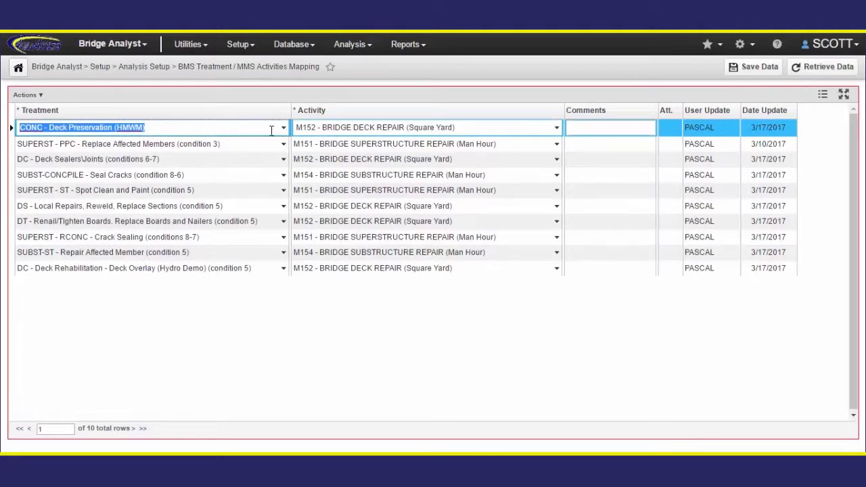
click(295, 130)
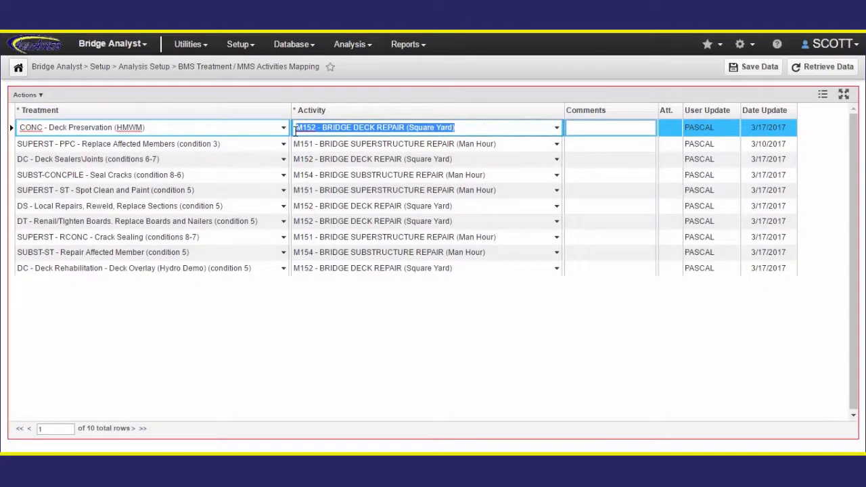
- Switch to Maintenance Manager and open the BMS Work Plan task source
click(144, 45)
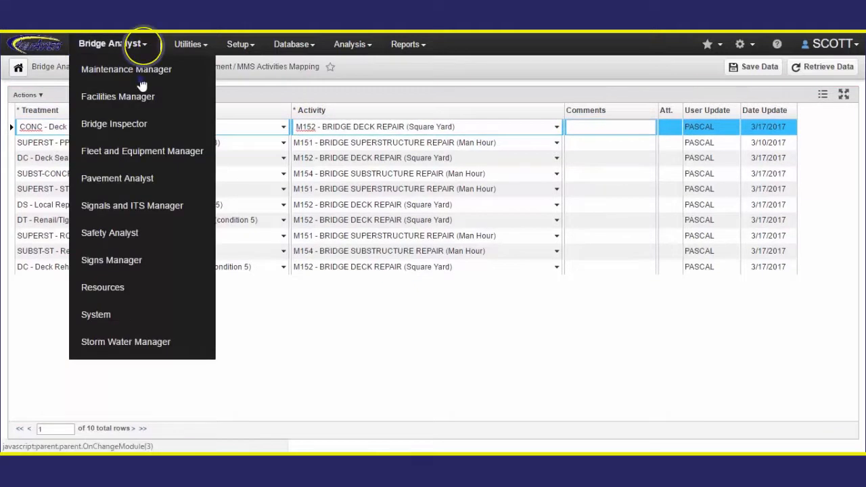
click(139, 77)
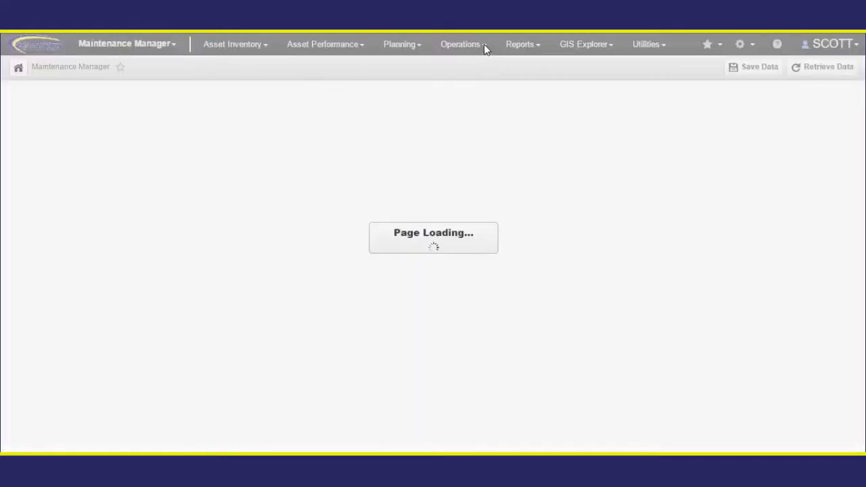
click(484, 46)
mouse_move(492, 116)
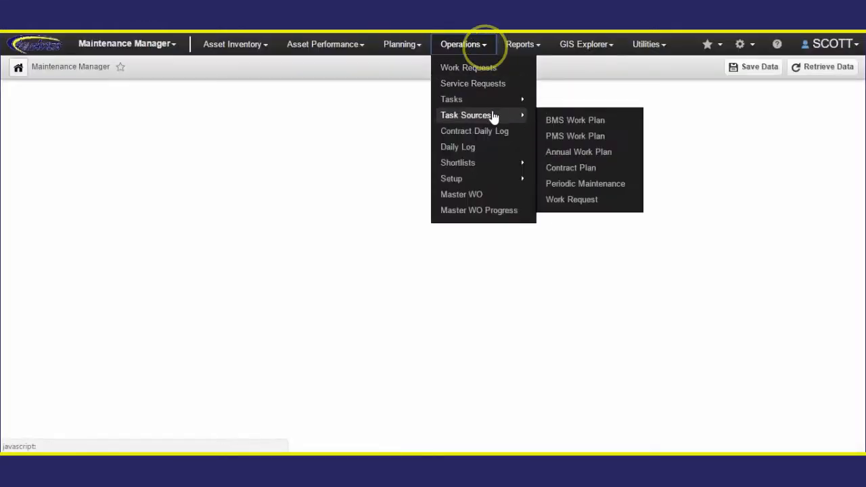
click(609, 123)
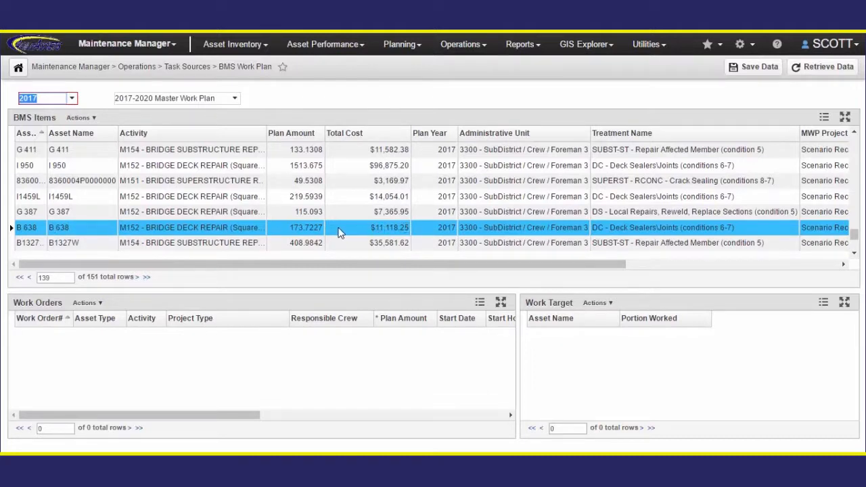
- Issue a work order for bridge B 638's deck repair item in the 2017 BMS work plan
right_click(277, 227)
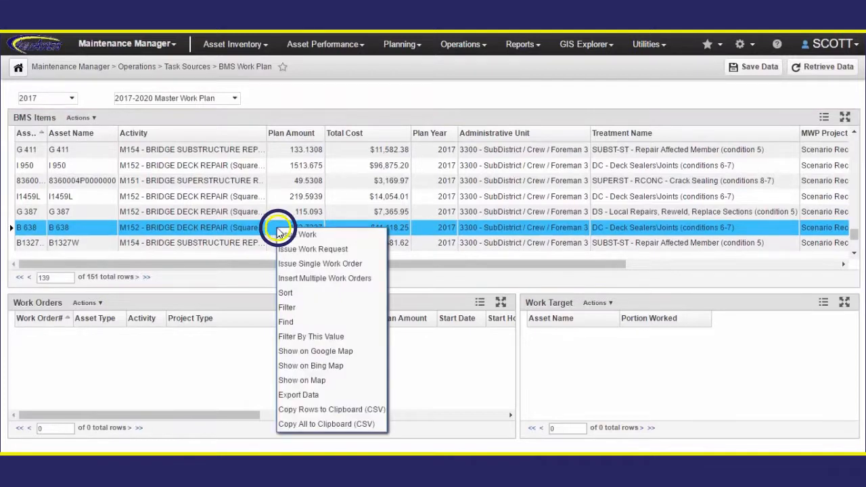
click(318, 236)
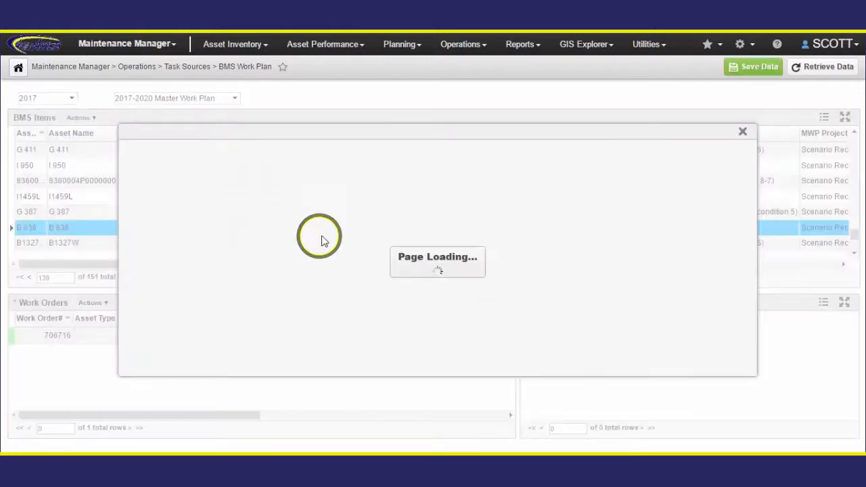
click(657, 364)
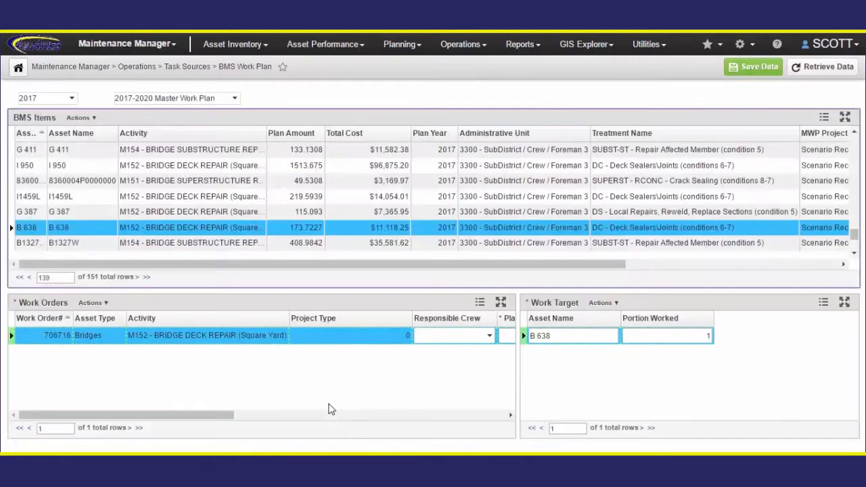
- Set the new work order's responsible crew to Bridge Crew and activate the work order
drag(224, 414, 316, 416)
click(277, 335)
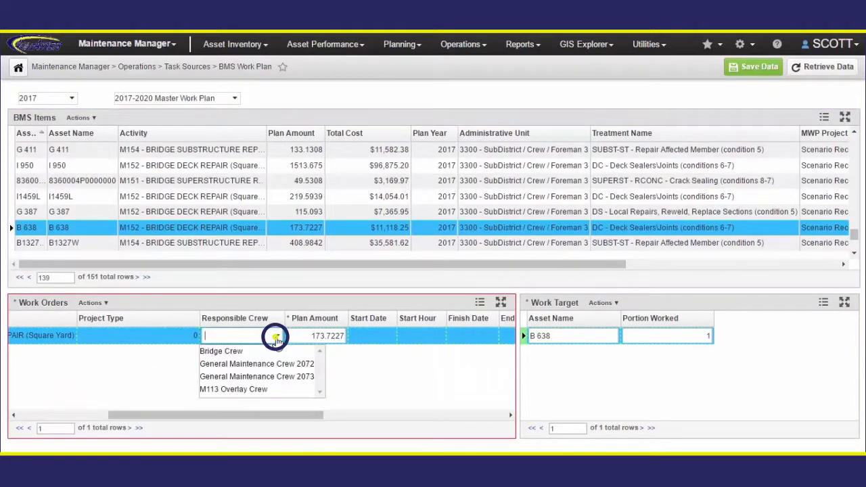
click(269, 352)
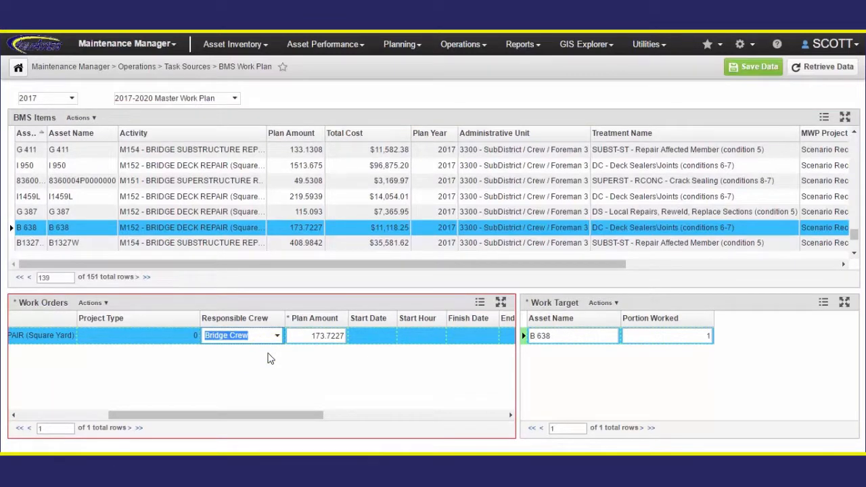
right_click(174, 335)
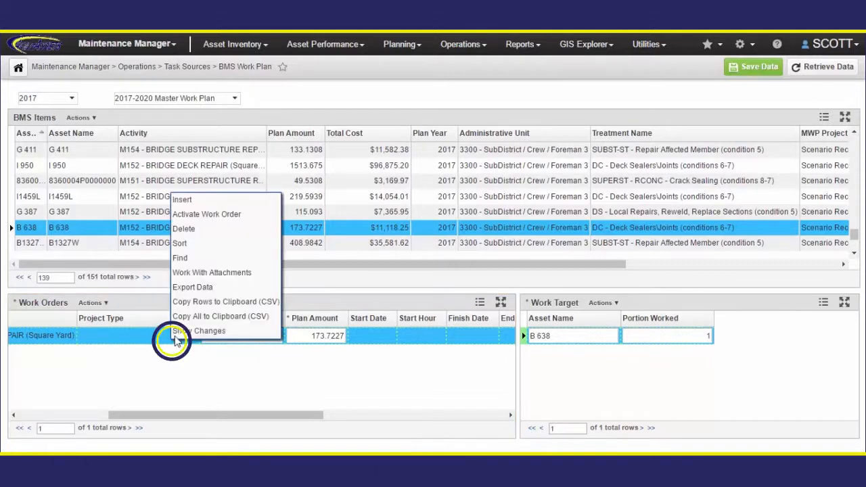
click(202, 215)
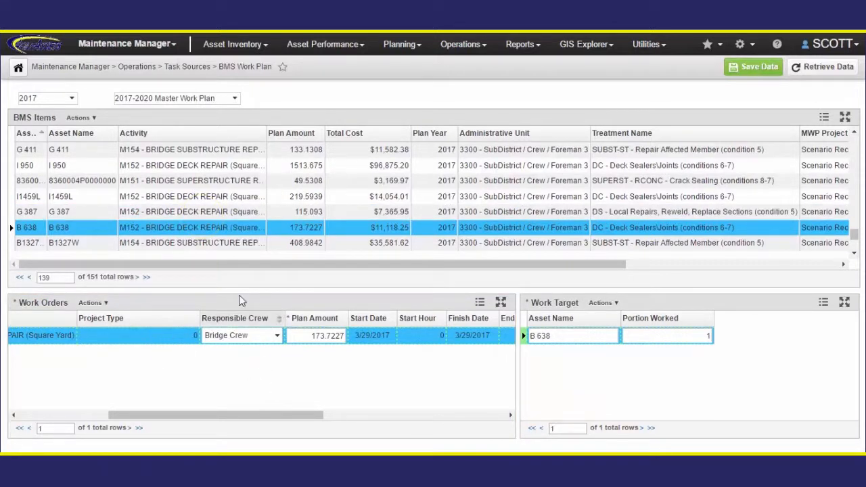
- Add bridge G 387's deck repair item to the same work order as a second work target
click(228, 212)
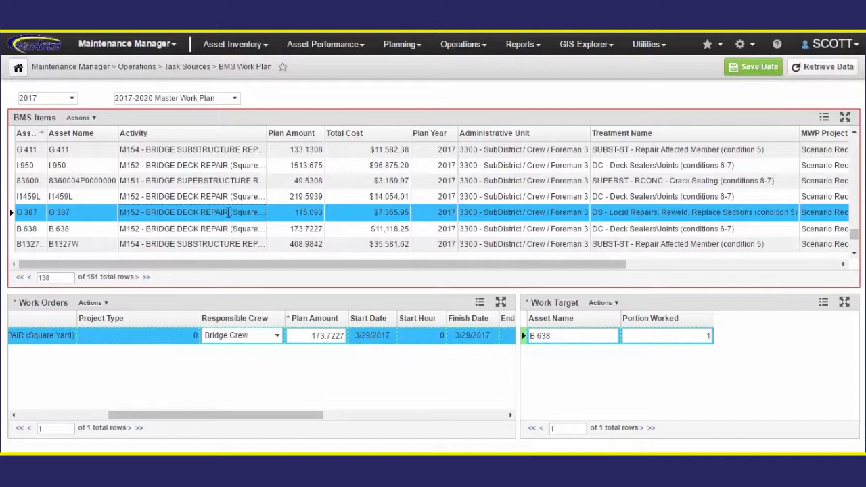
right_click(228, 212)
click(293, 235)
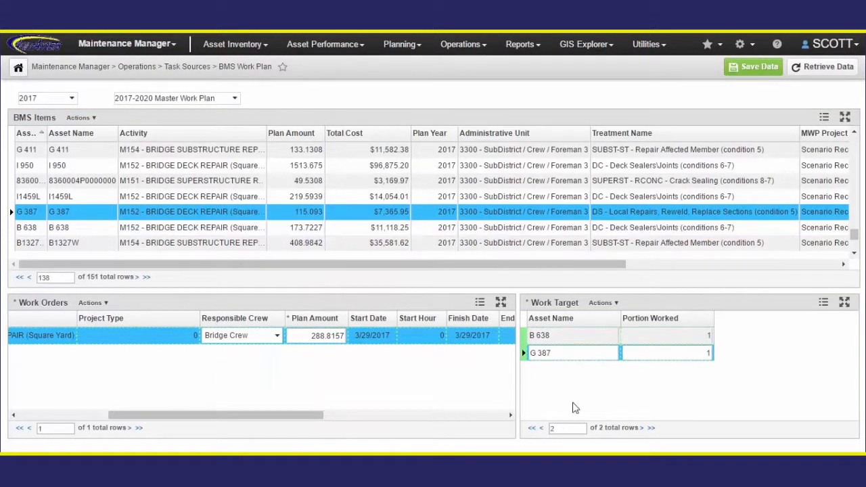
click(569, 353)
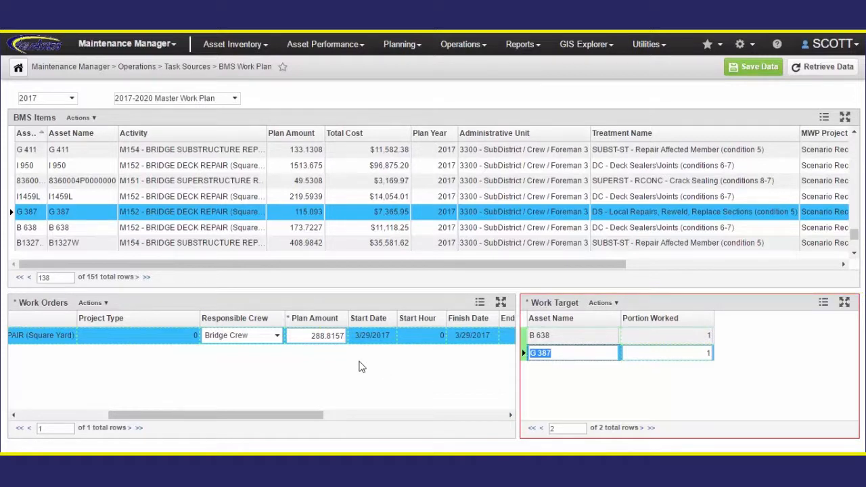
- Open the Create New / In Progress tasks page for the work order
click(306, 336)
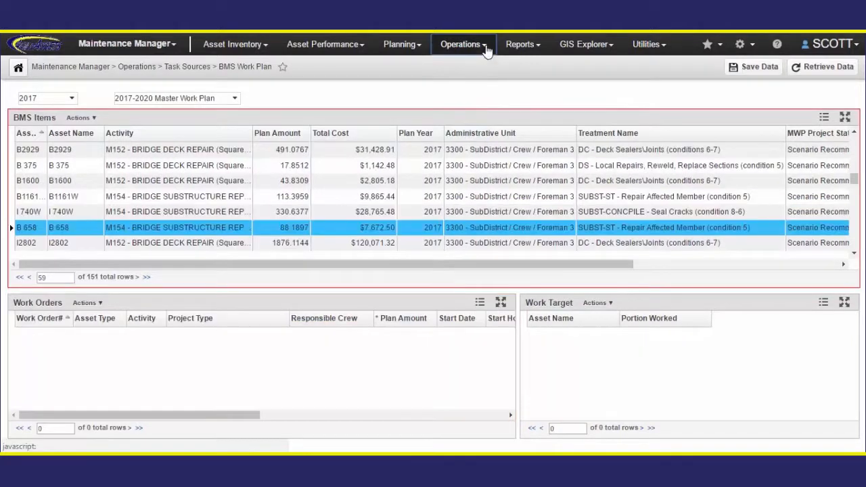
click(478, 46)
mouse_move(496, 108)
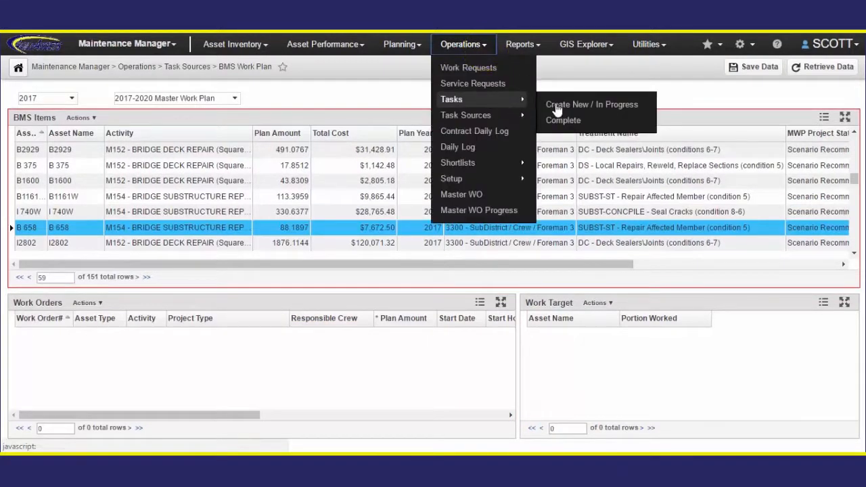
click(582, 107)
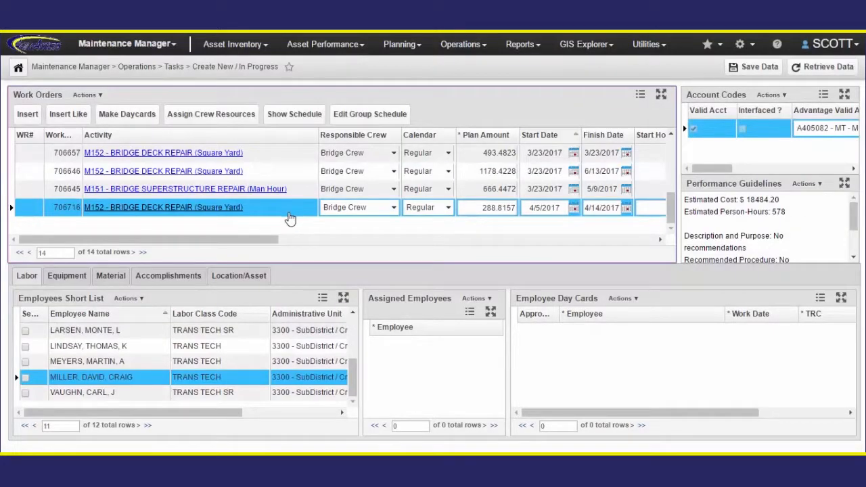
- Check the work order's location targets, then assign an employee from the short list to its labor
click(258, 283)
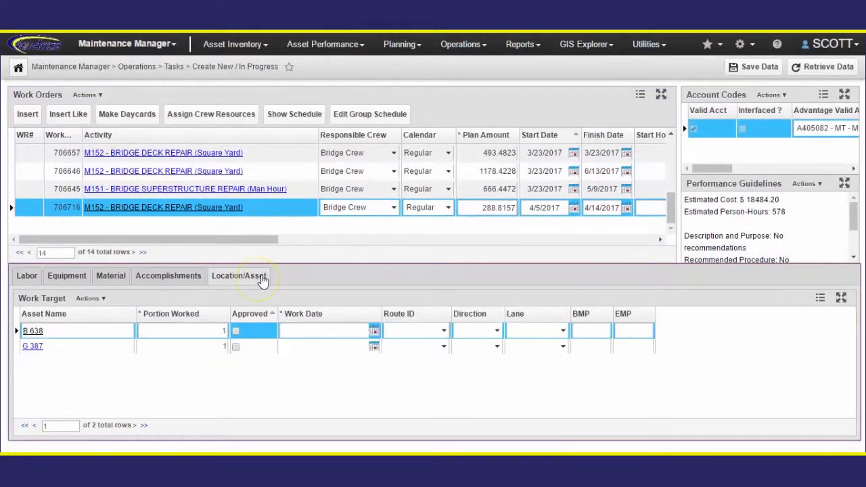
click(27, 278)
click(25, 378)
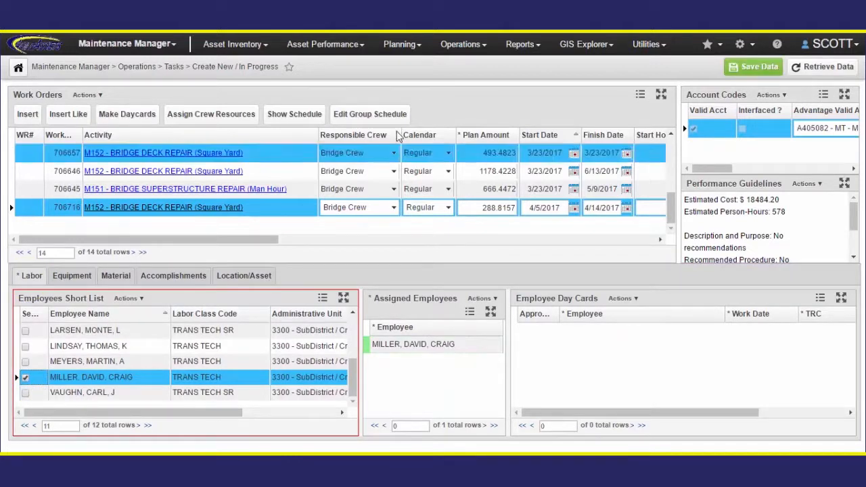
- Make day cards for the work order from 4/5/2017 to 4/14/2017 and save the data
click(143, 117)
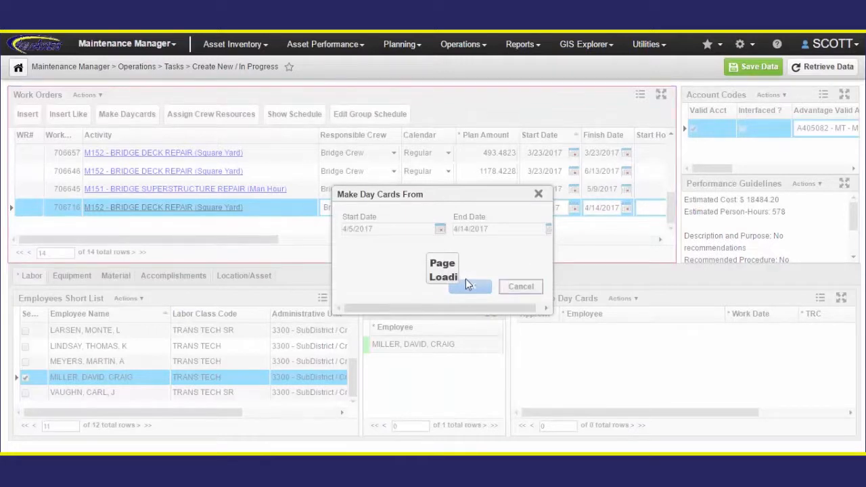
click(441, 229)
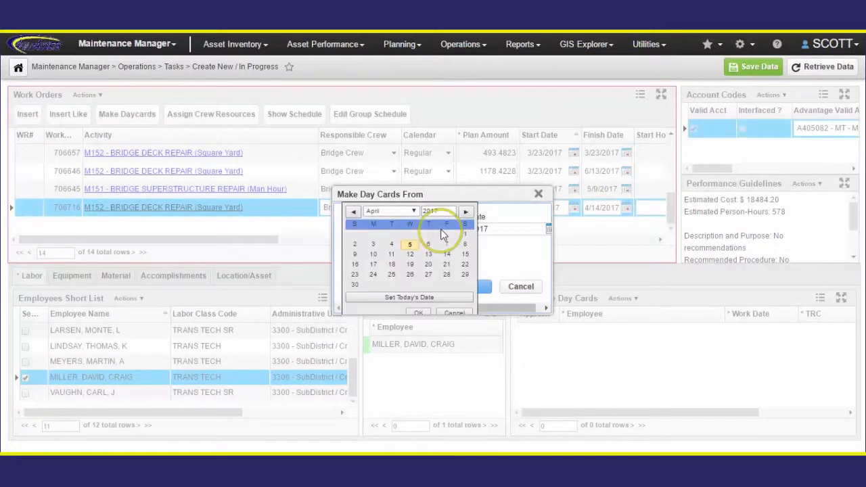
click(411, 245)
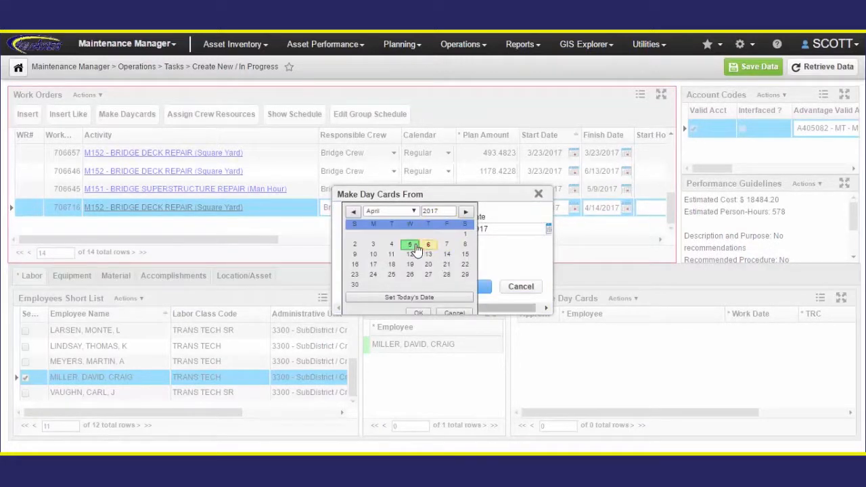
click(428, 312)
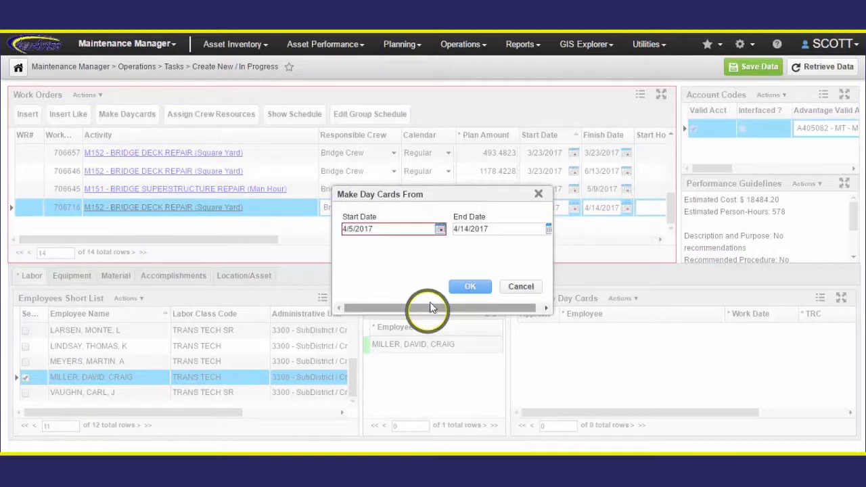
click(470, 286)
click(749, 67)
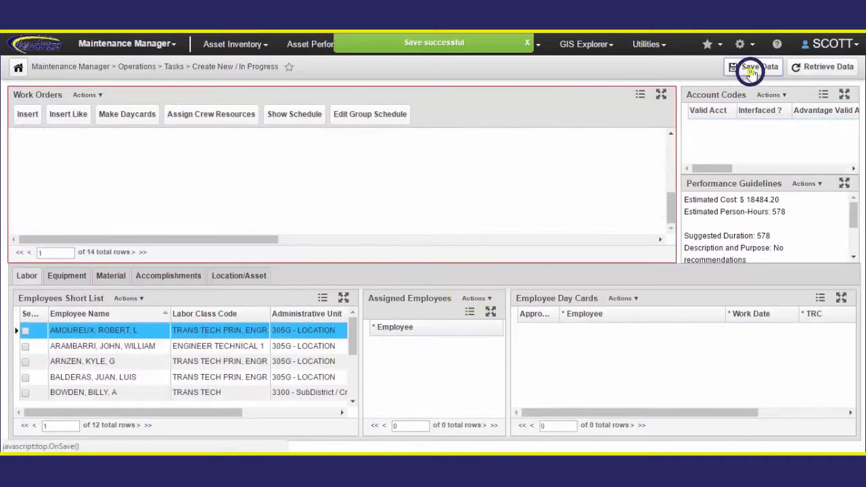
drag(857, 335, 858, 366)
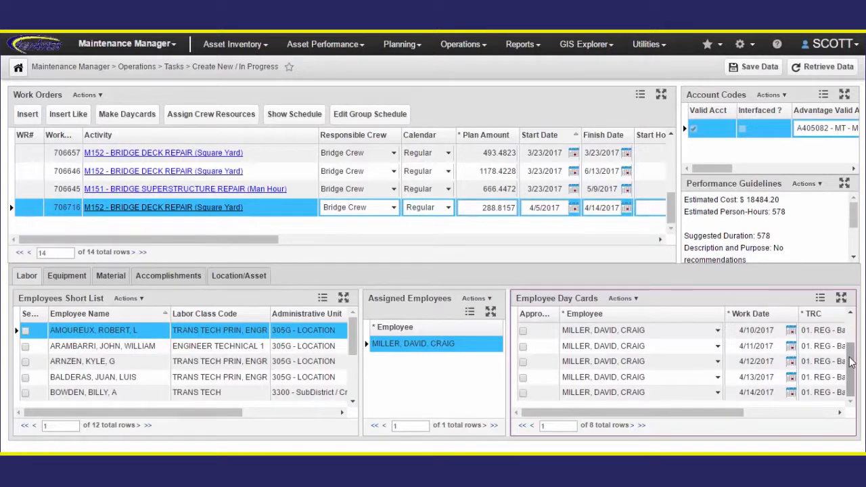
- Switch to Bridge Inspector and open bridge B 638 in the active bridge inventory
click(174, 44)
click(166, 93)
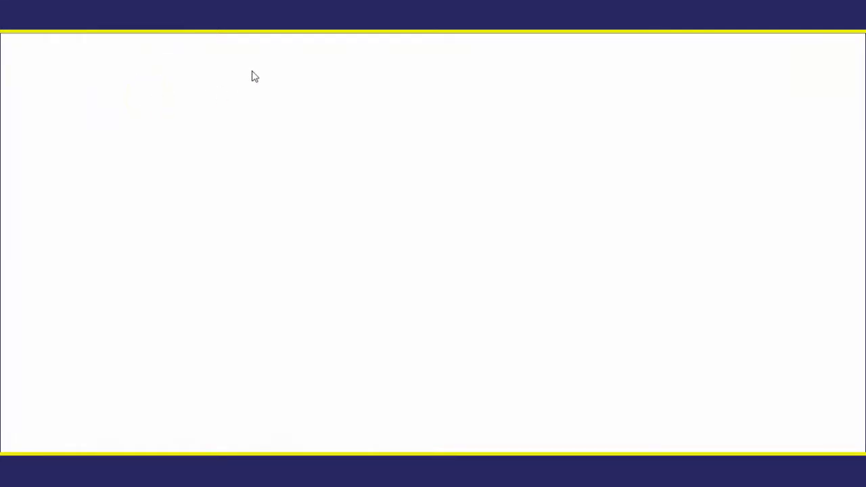
click(242, 45)
mouse_move(196, 68)
click(262, 75)
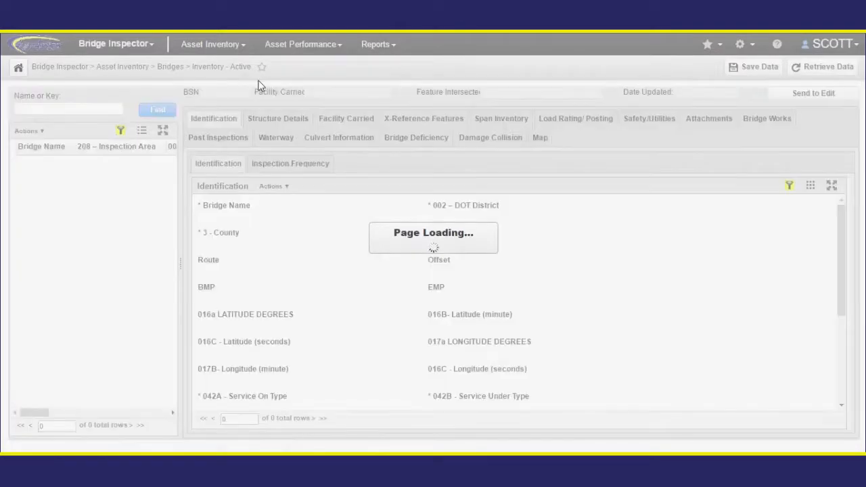
click(62, 170)
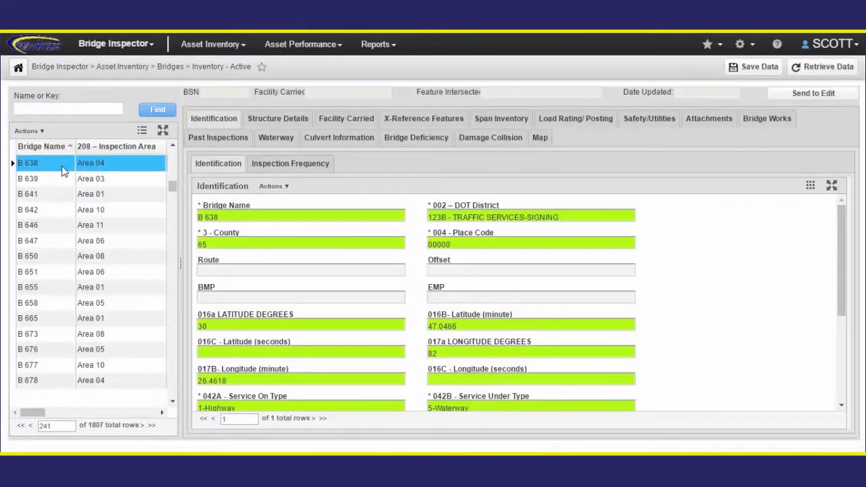
- Review B 638's maintenance work history and open the work order's labor day cards
click(759, 127)
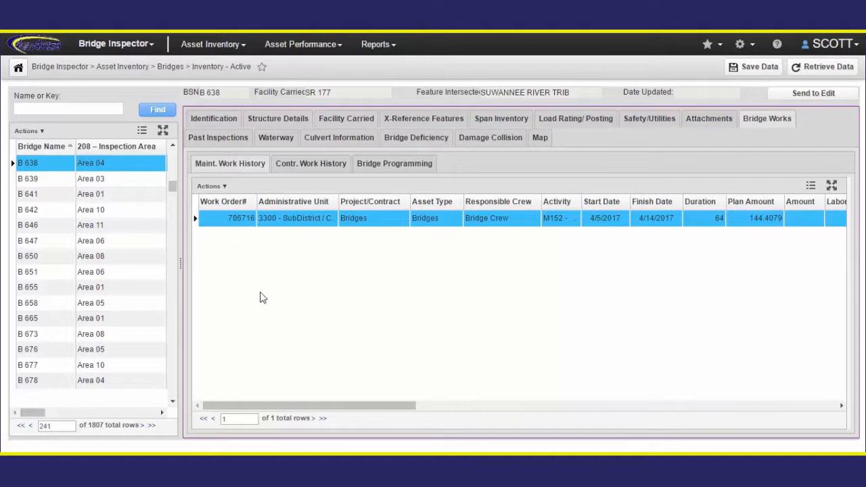
drag(330, 404, 682, 408)
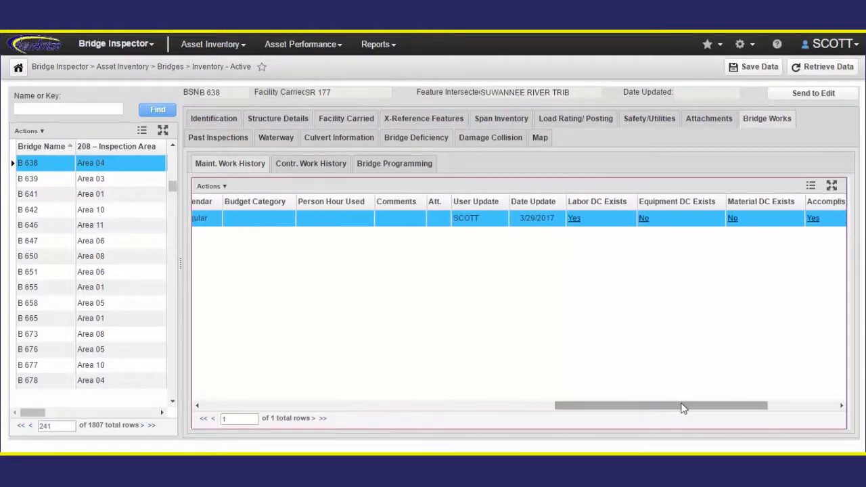
click(575, 219)
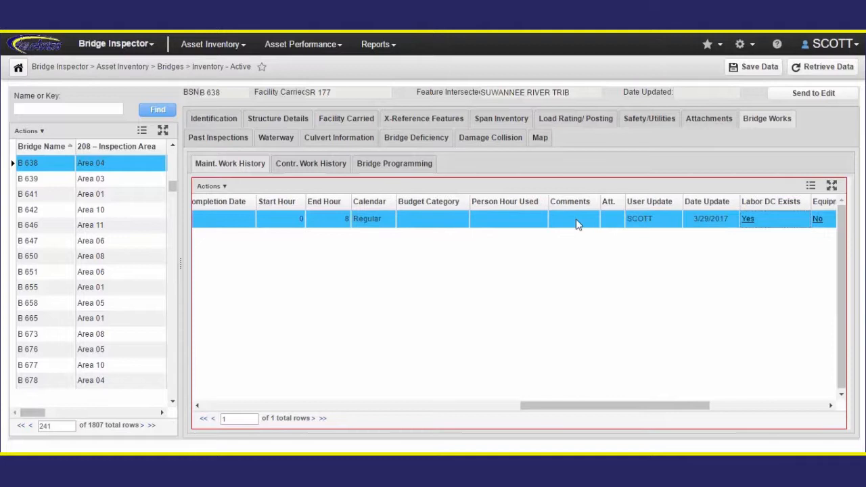
click(746, 223)
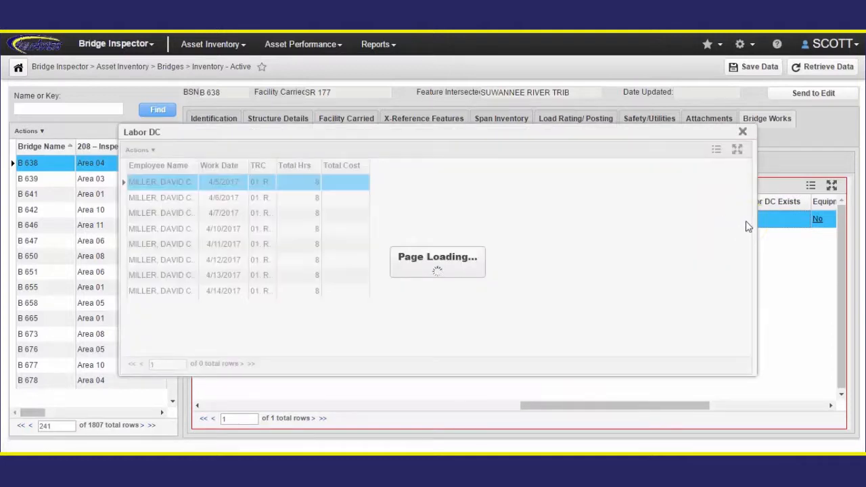
drag(199, 167, 388, 167)
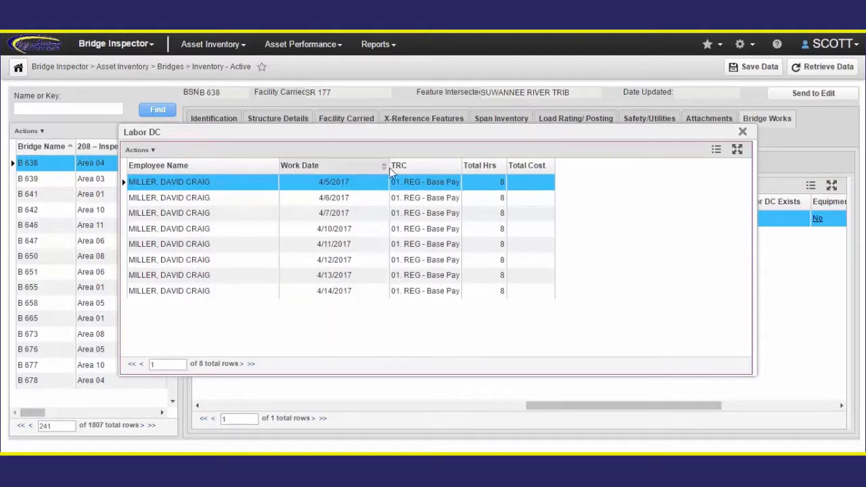